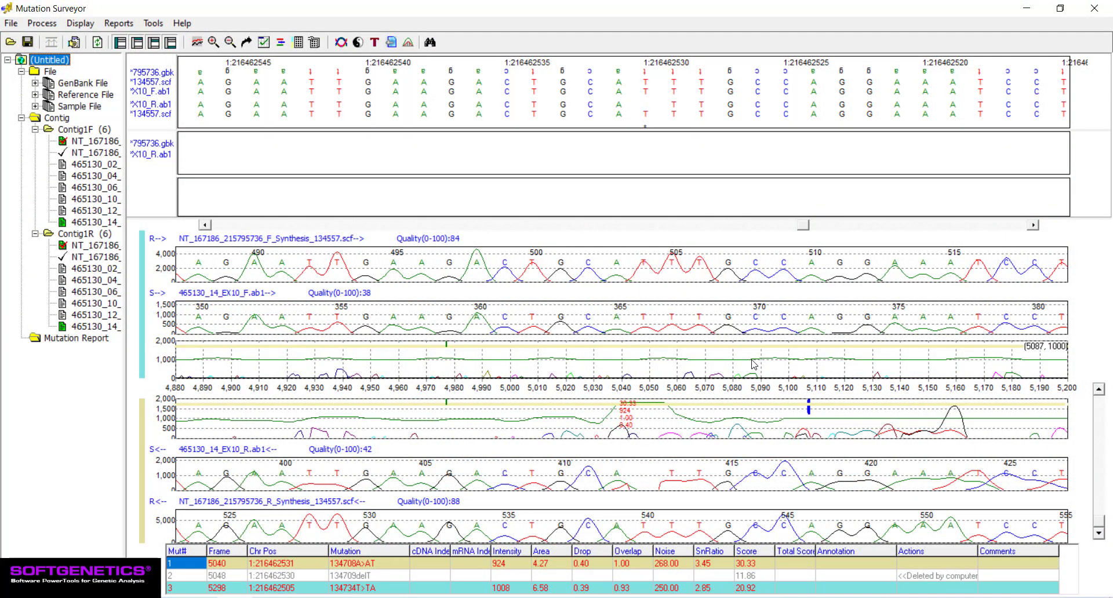
# - Limit the reference and track manager's references and tracks to the Human_GRCh37 build
pyautogui.click(162, 24)
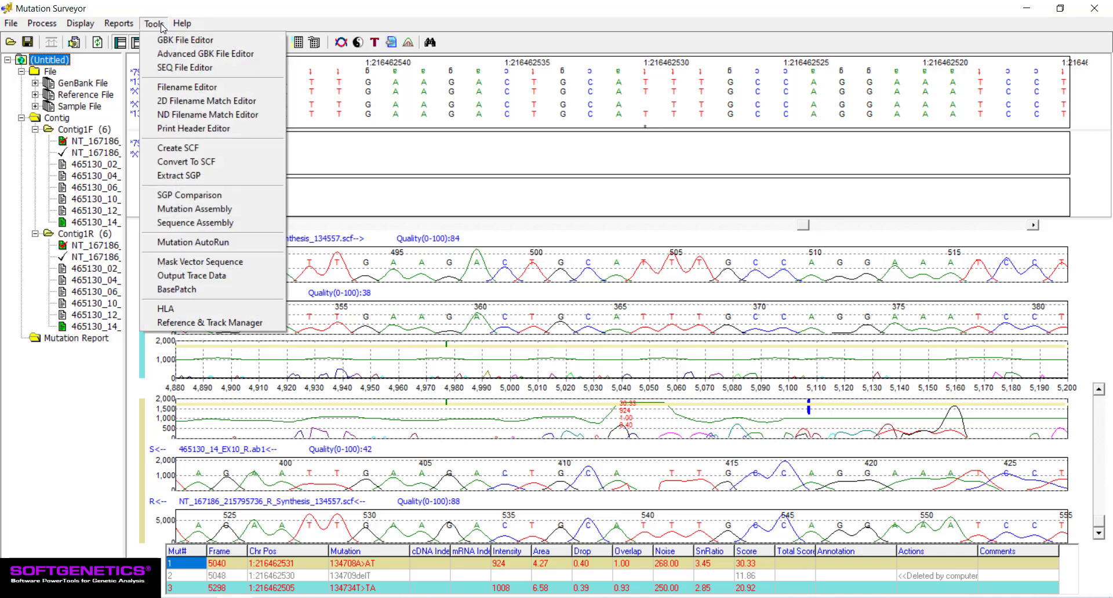
pyautogui.click(275, 328)
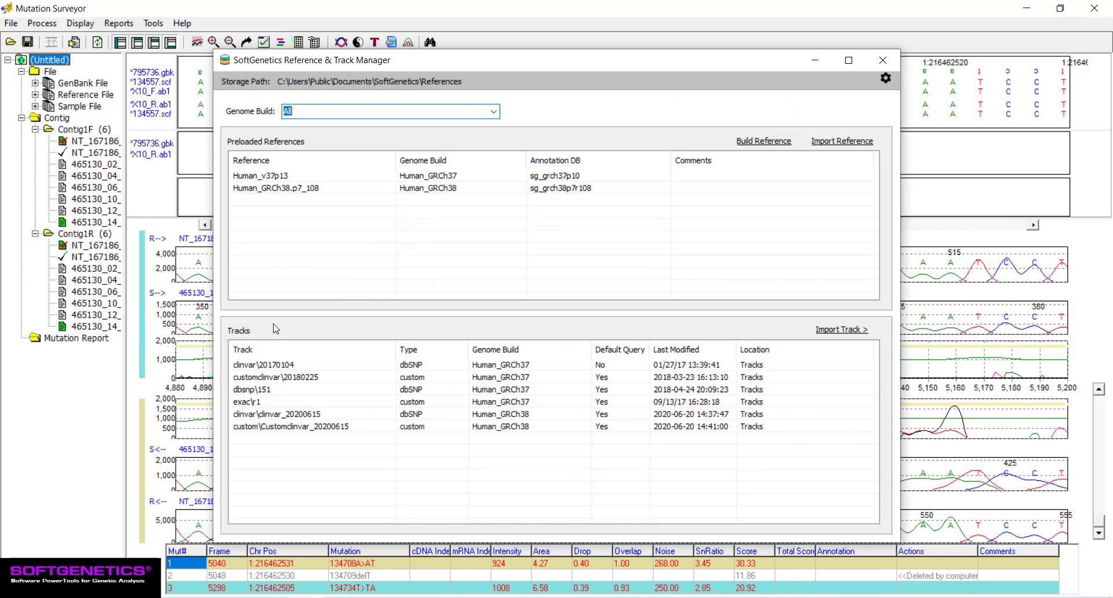
pyautogui.click(492, 112)
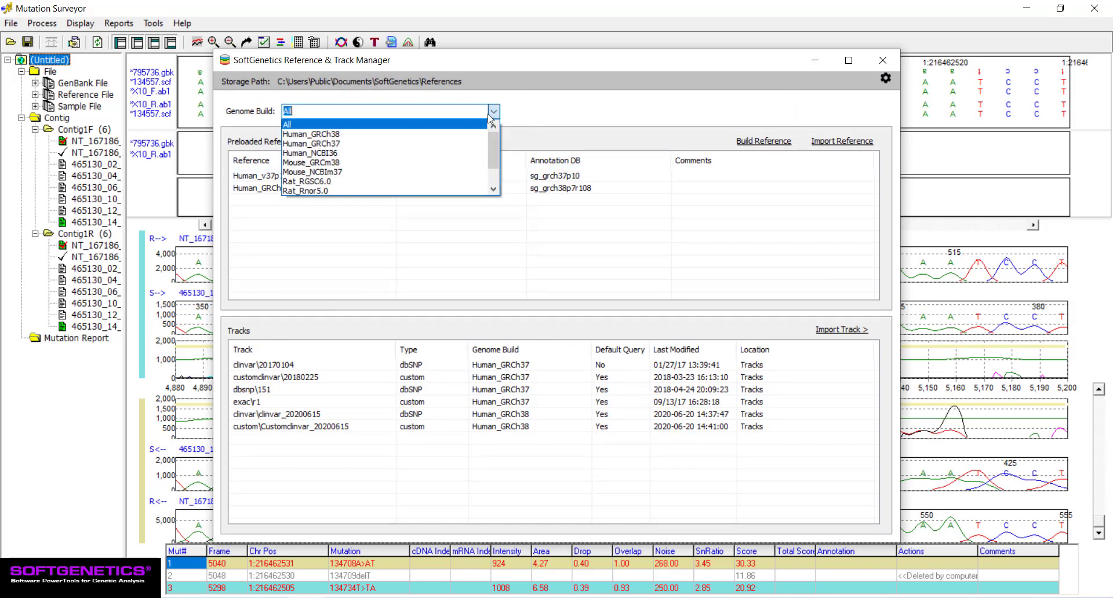
pyautogui.click(471, 144)
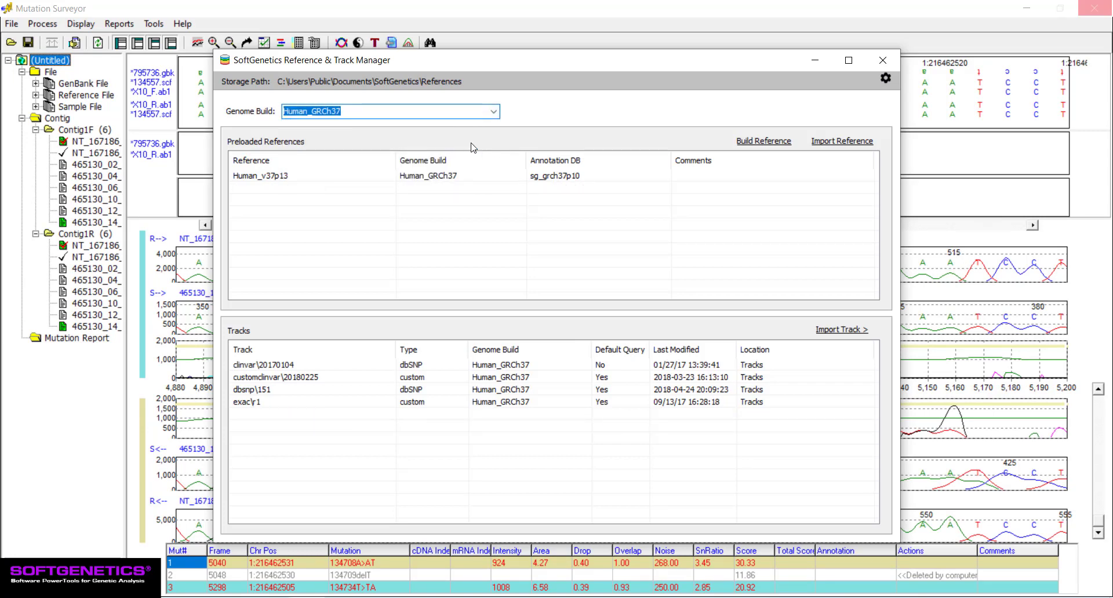
pyautogui.click(883, 60)
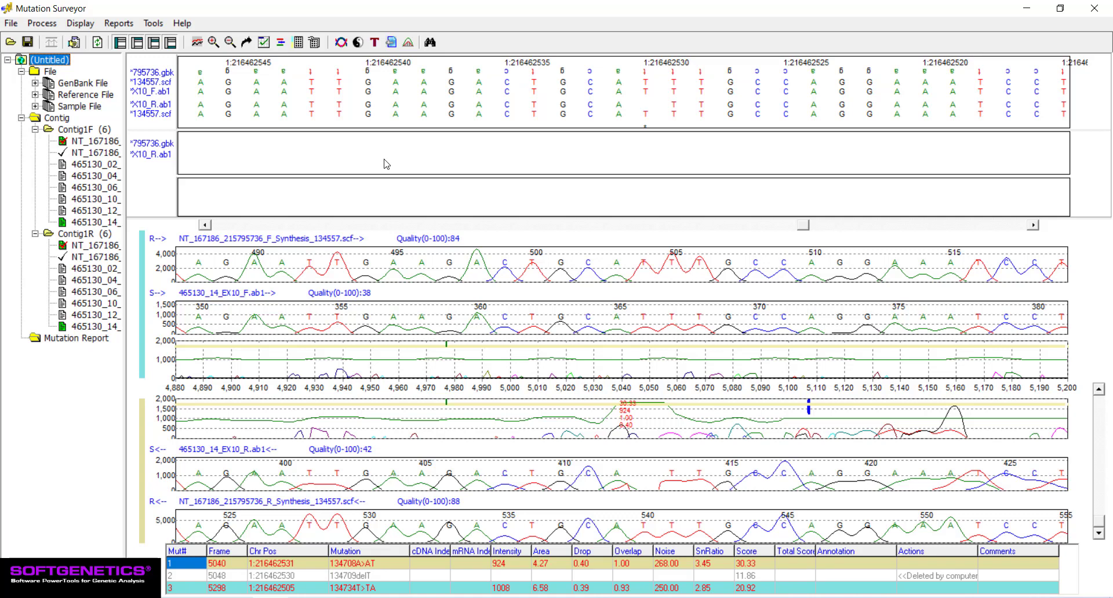
pyautogui.click(386, 164)
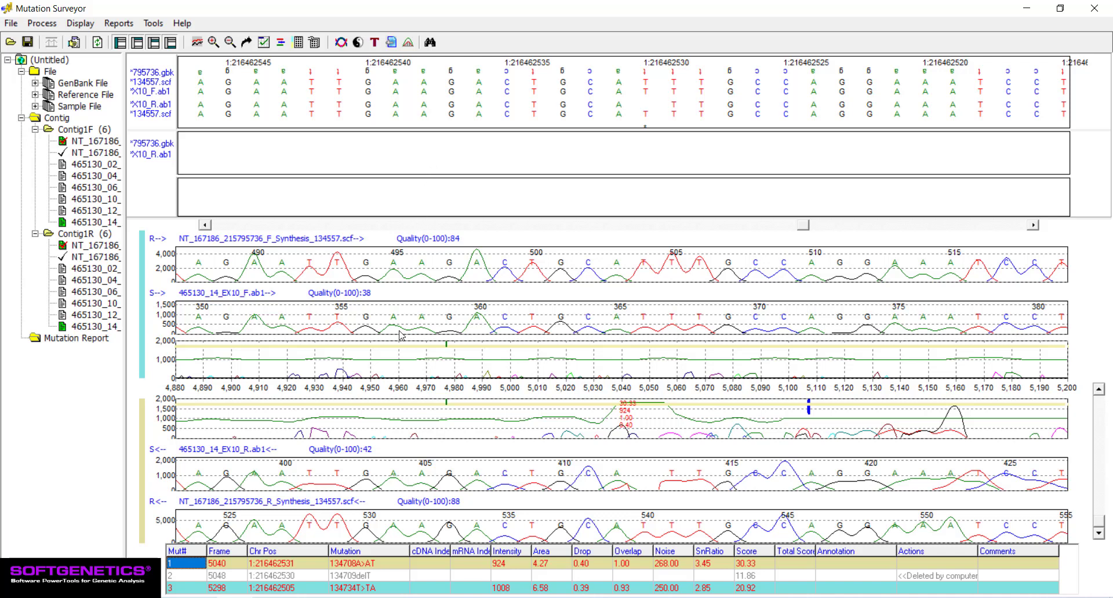
# - Delete the 134708A>AT call, adding it to the user knowledge database classified as Artifact
pyautogui.rightClick(384, 565)
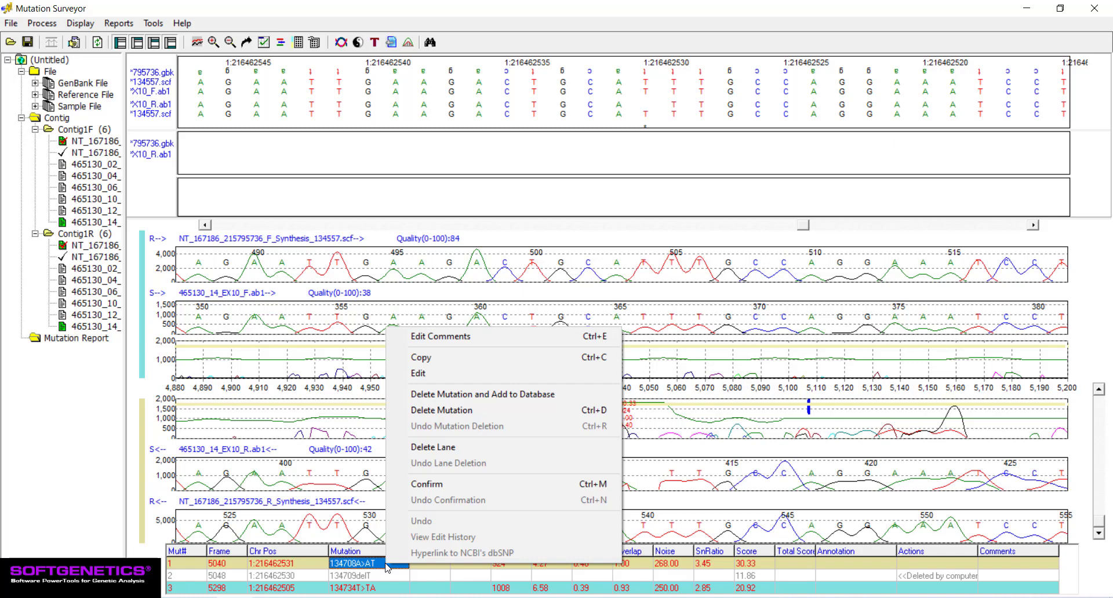
pyautogui.click(587, 398)
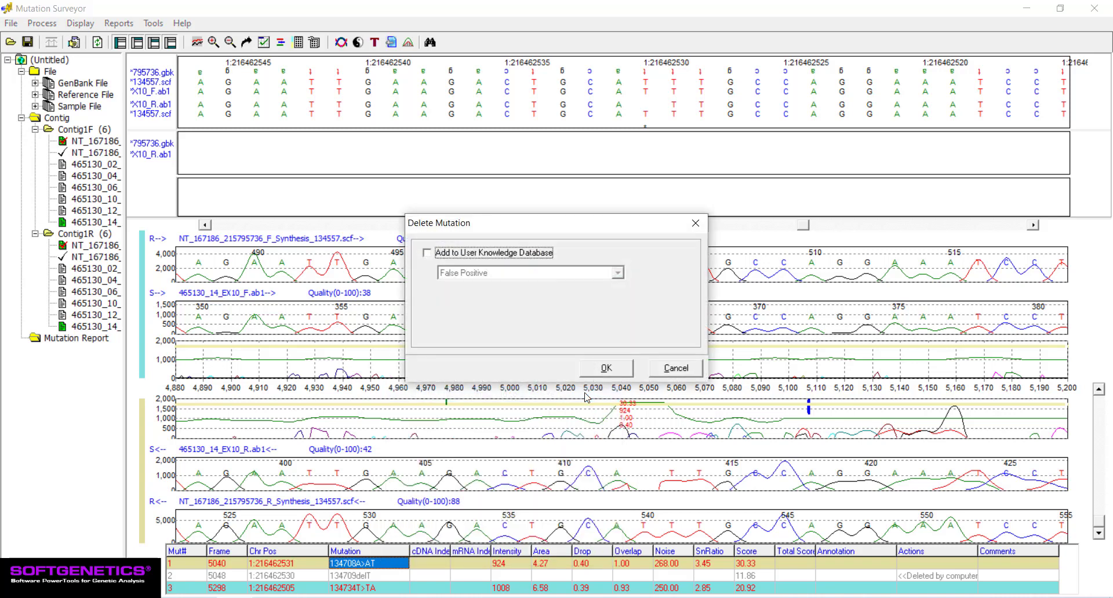
pyautogui.click(428, 254)
pyautogui.click(618, 273)
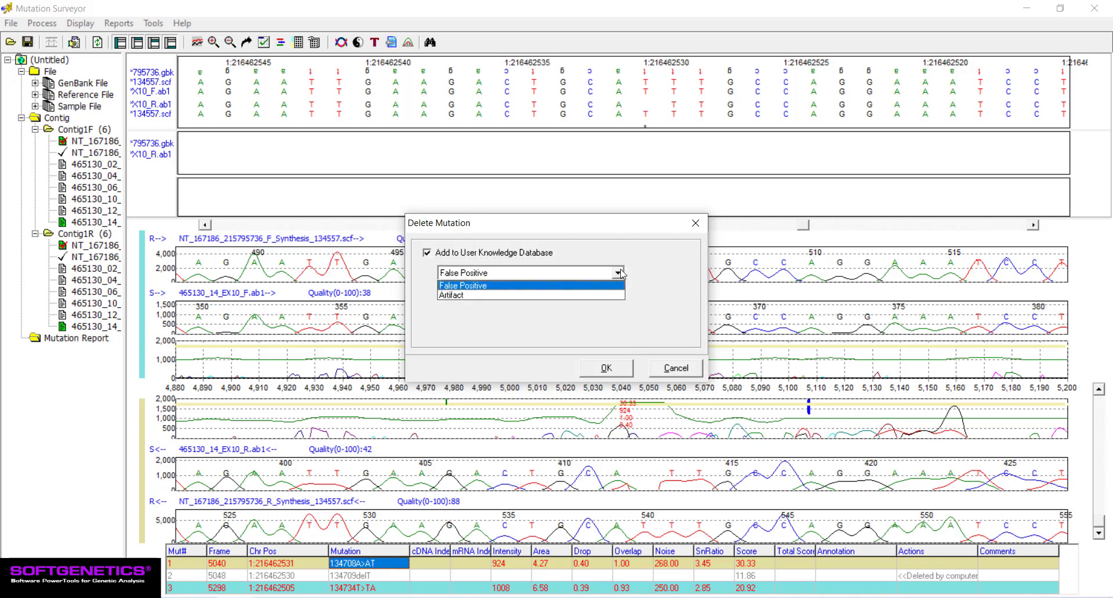
pyautogui.click(596, 302)
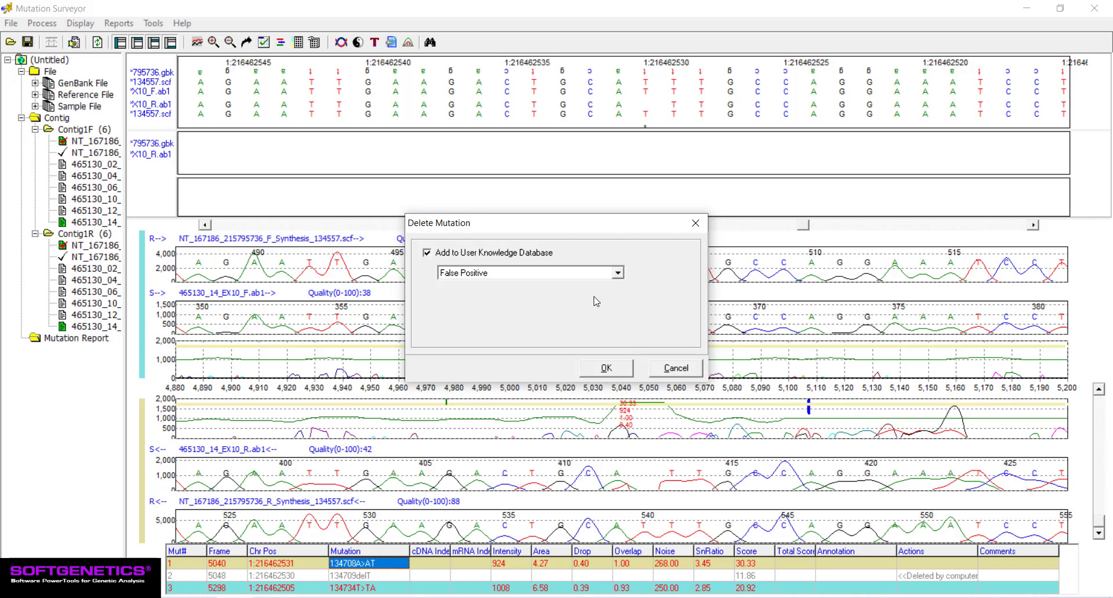
pyautogui.click(609, 372)
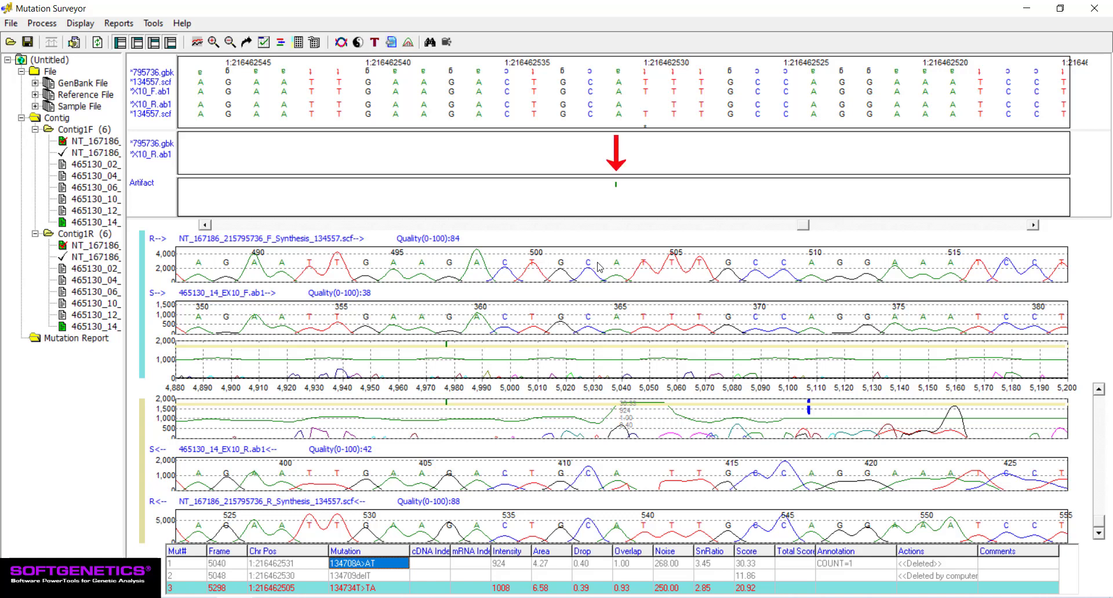
# - Let the UserKnowledge import finish so the Artifact track shows its 1:216462531 entry
pyautogui.moveTo(616, 185)
# - Filter the UKDB Artifact track on 'At least' one criterion: COUNT > 1
pyautogui.click(446, 43)
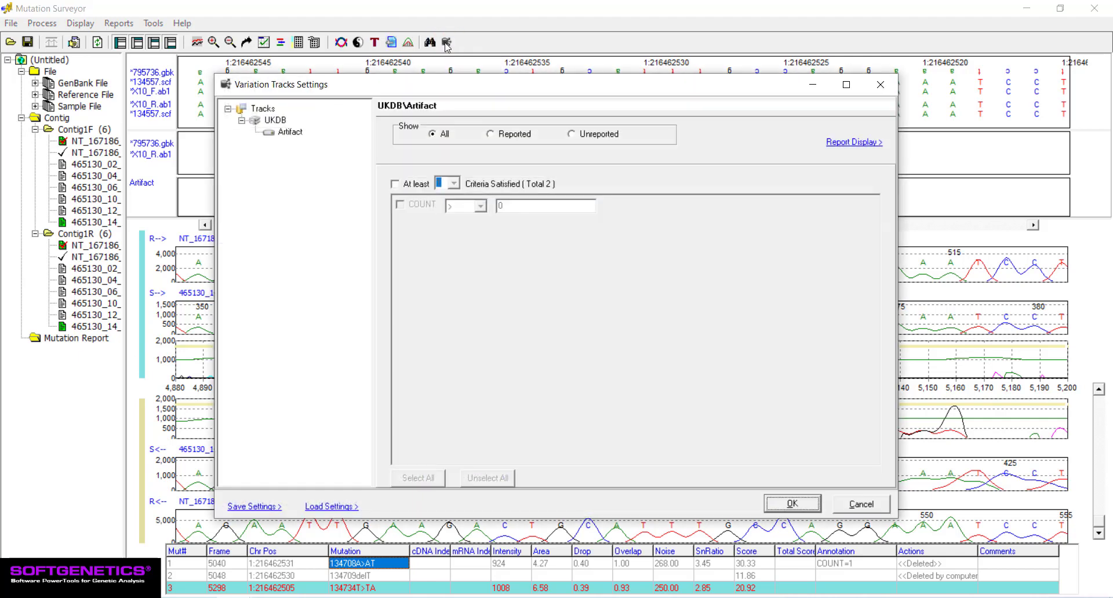
pyautogui.click(292, 133)
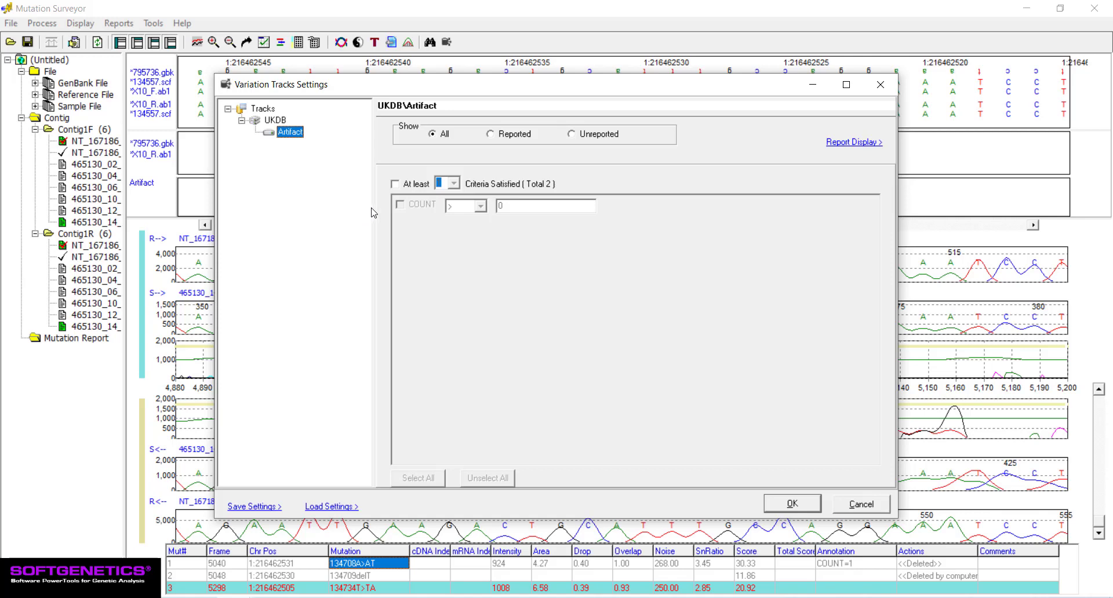
pyautogui.click(398, 185)
pyautogui.click(396, 184)
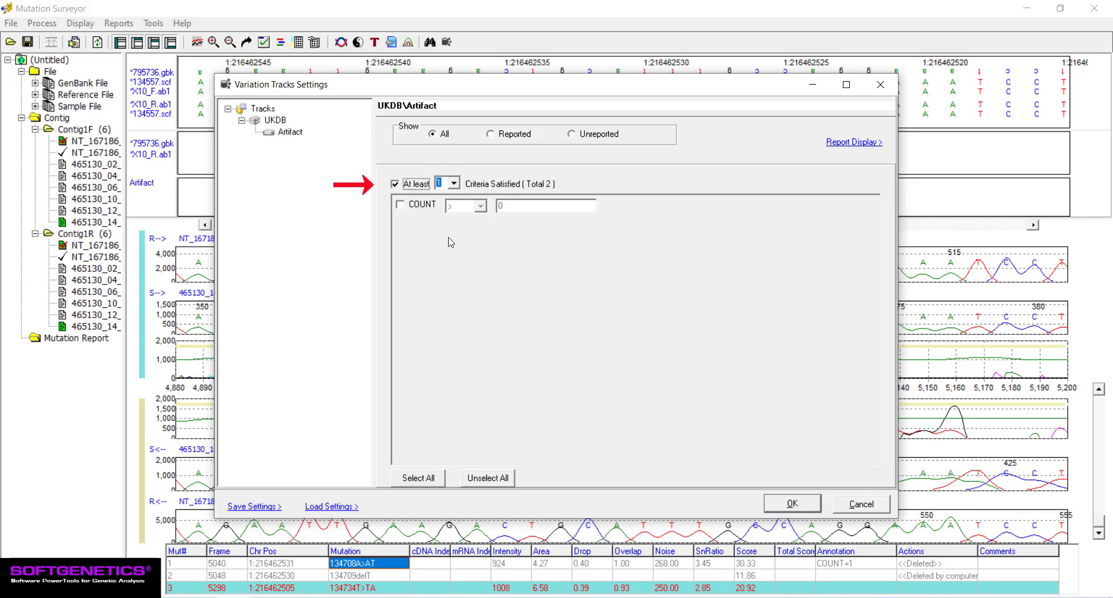
pyautogui.click(400, 205)
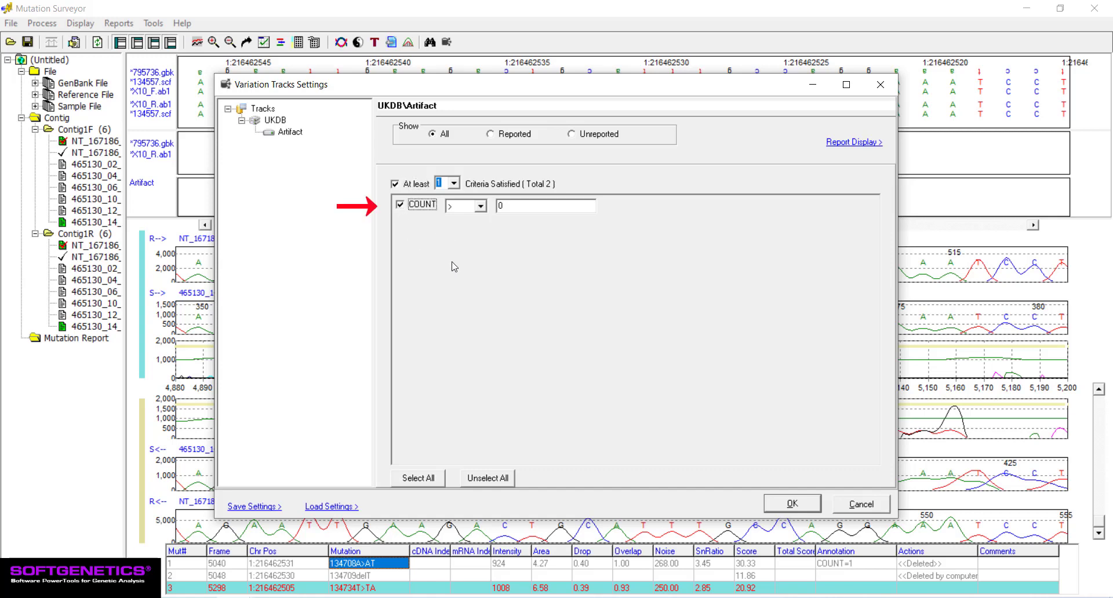
pyautogui.click(482, 206)
pyautogui.click(483, 207)
pyautogui.click(525, 205)
pyautogui.write('1')
# - Show track group, track name and READ_POS in the Artifact track's report display settings
pyautogui.click(844, 144)
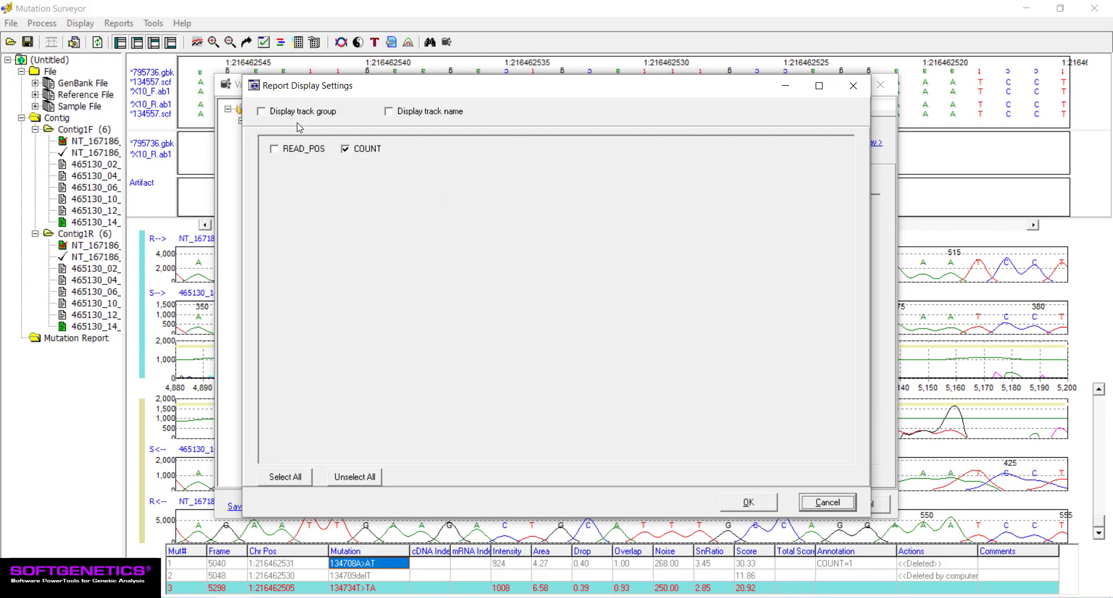
pyautogui.click(262, 112)
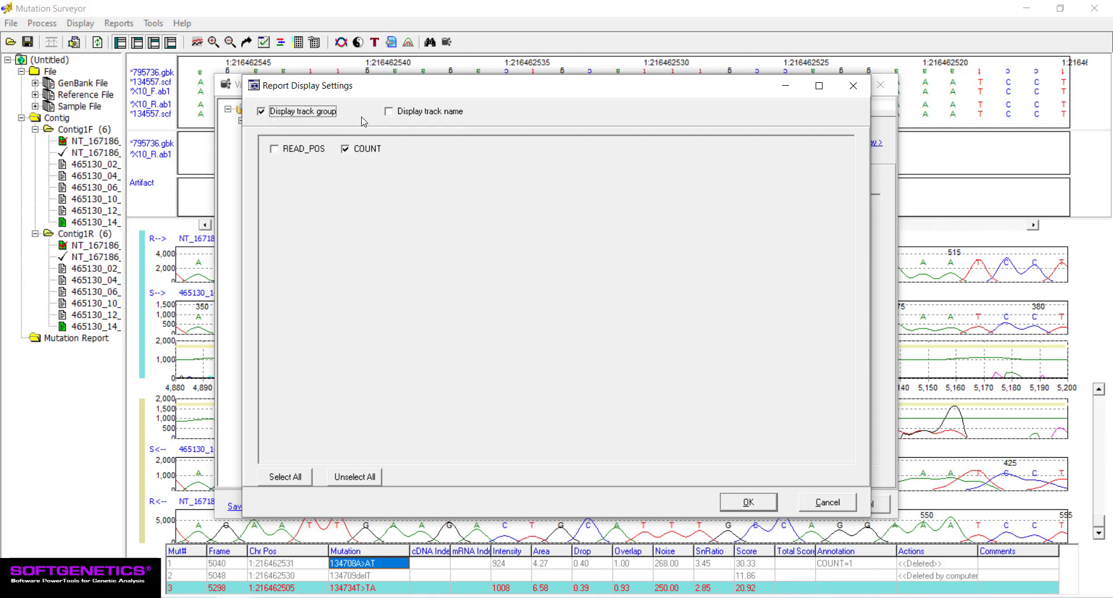
pyautogui.click(389, 112)
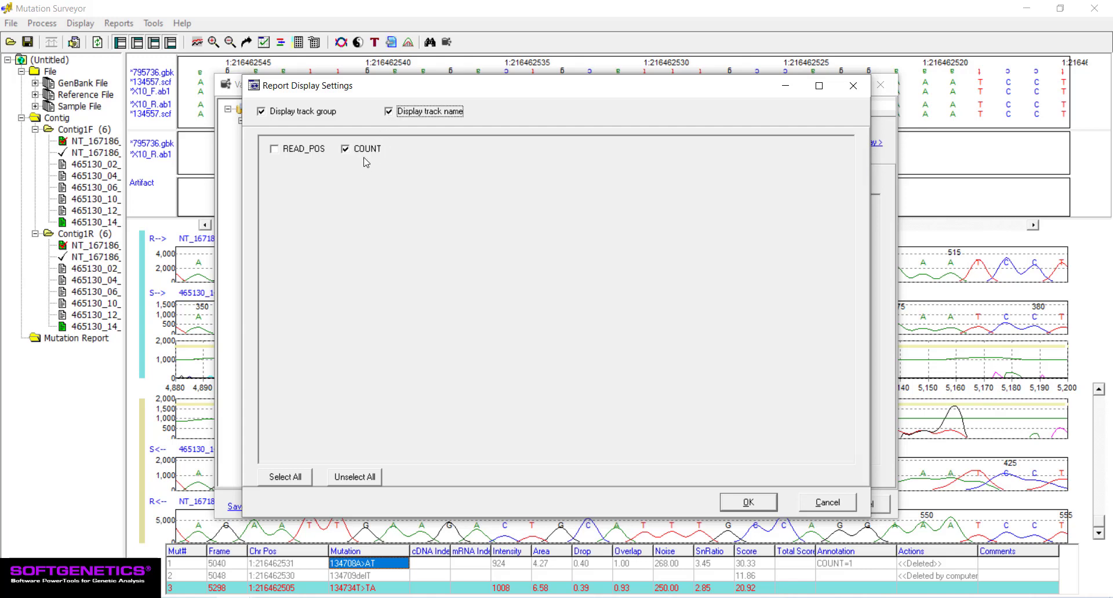
pyautogui.click(274, 150)
pyautogui.click(759, 507)
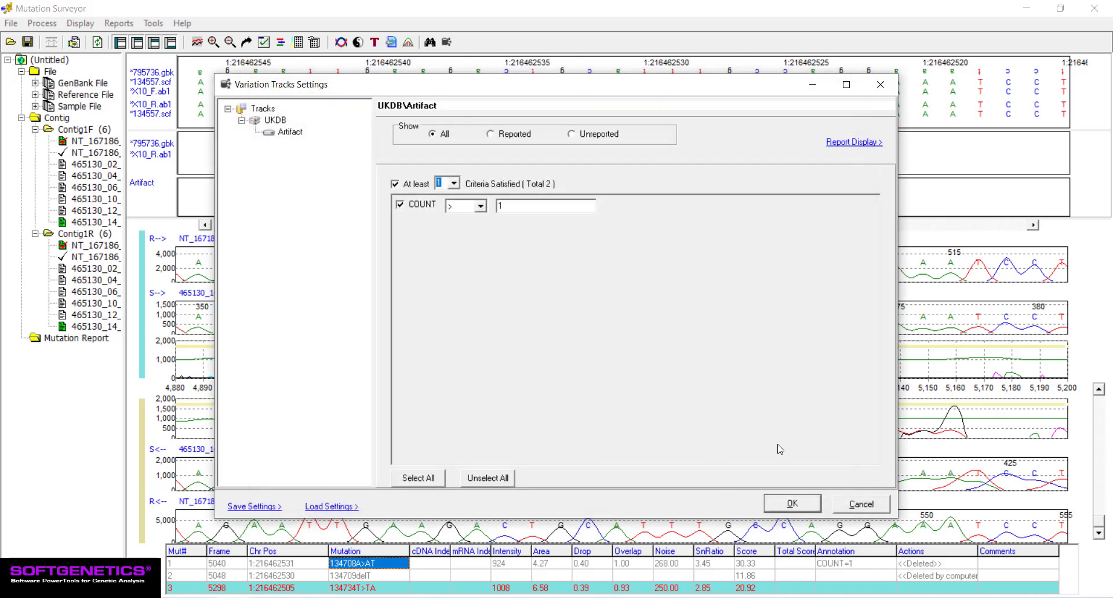
# - Apply the Artifact track, then widen the Actions and Annotation columns to read READ_POS=[409,413] and COUNT=1
pyautogui.click(780, 504)
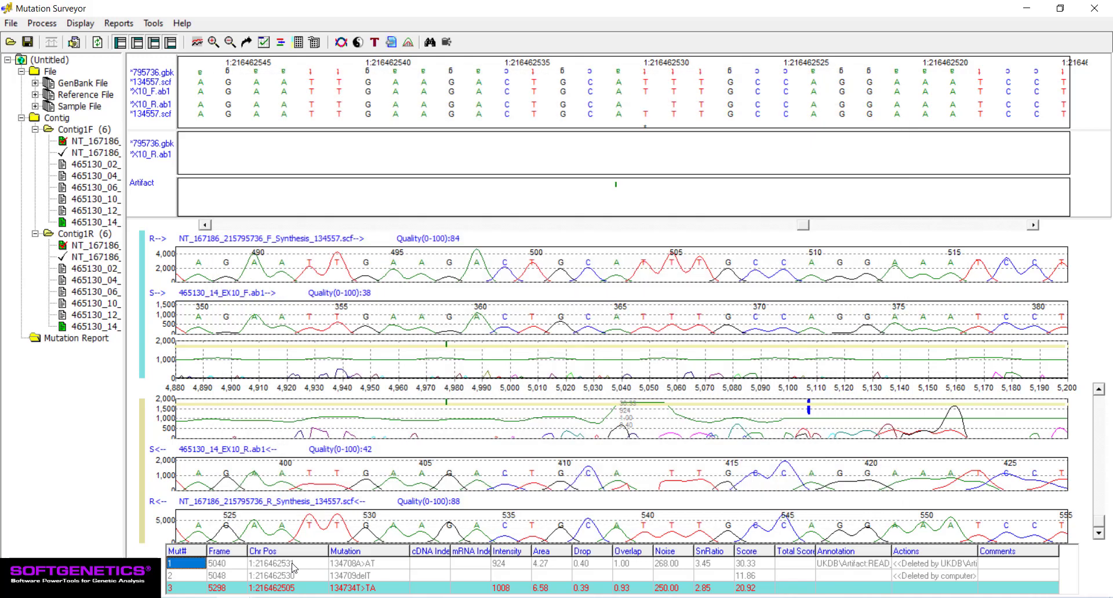
pyautogui.click(874, 569)
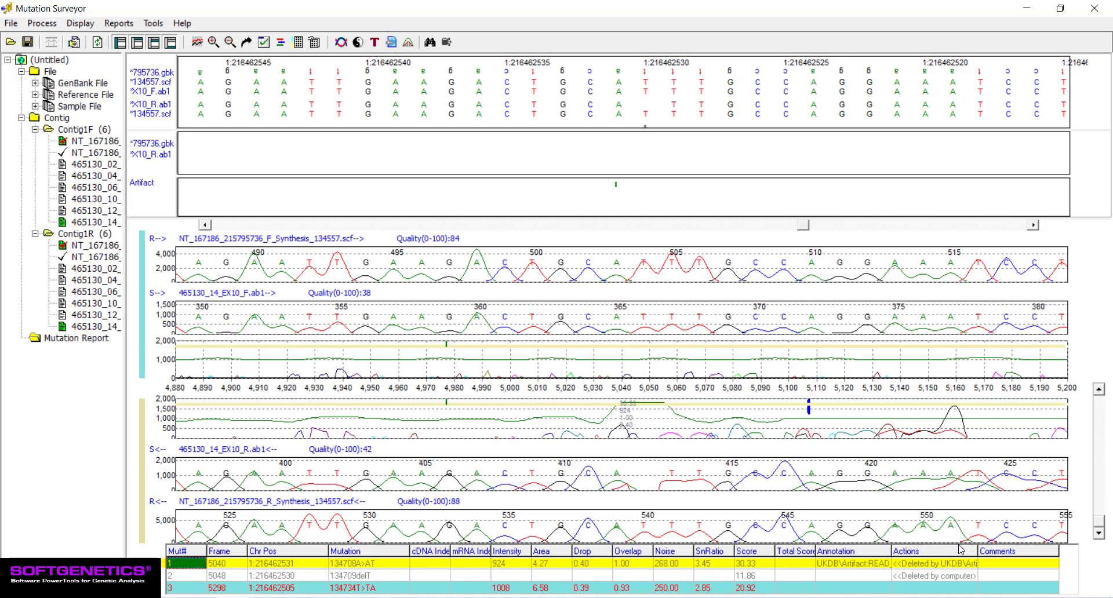
pyautogui.moveTo(979, 551); pyautogui.dragTo(1023, 550)
pyautogui.moveTo(1022, 551); pyautogui.dragTo(1014, 551)
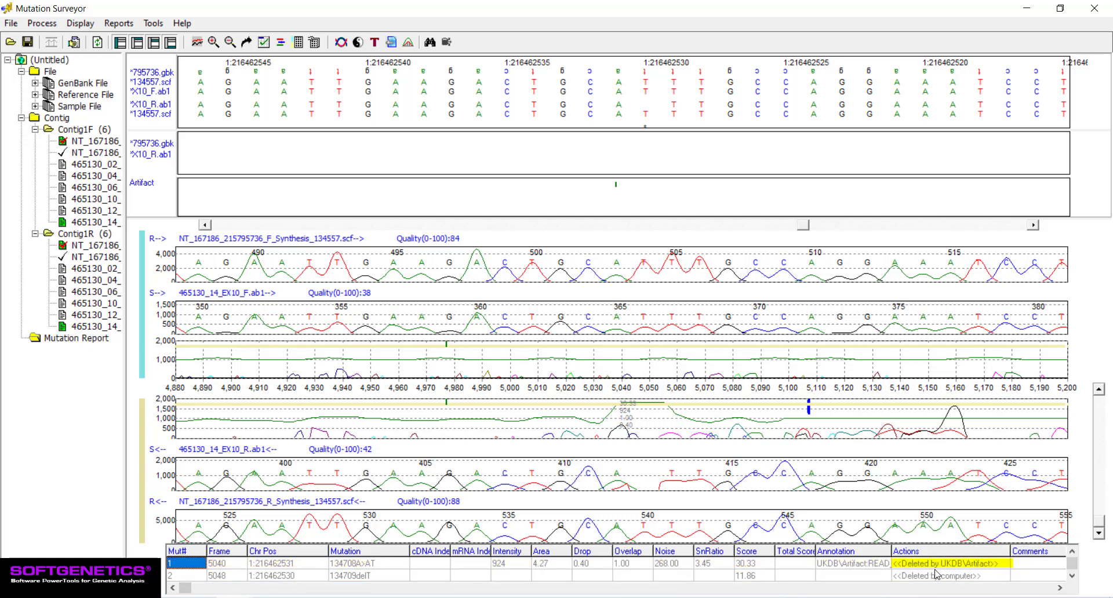
pyautogui.moveTo(893, 551); pyautogui.dragTo(1054, 552)
pyautogui.click(1008, 564)
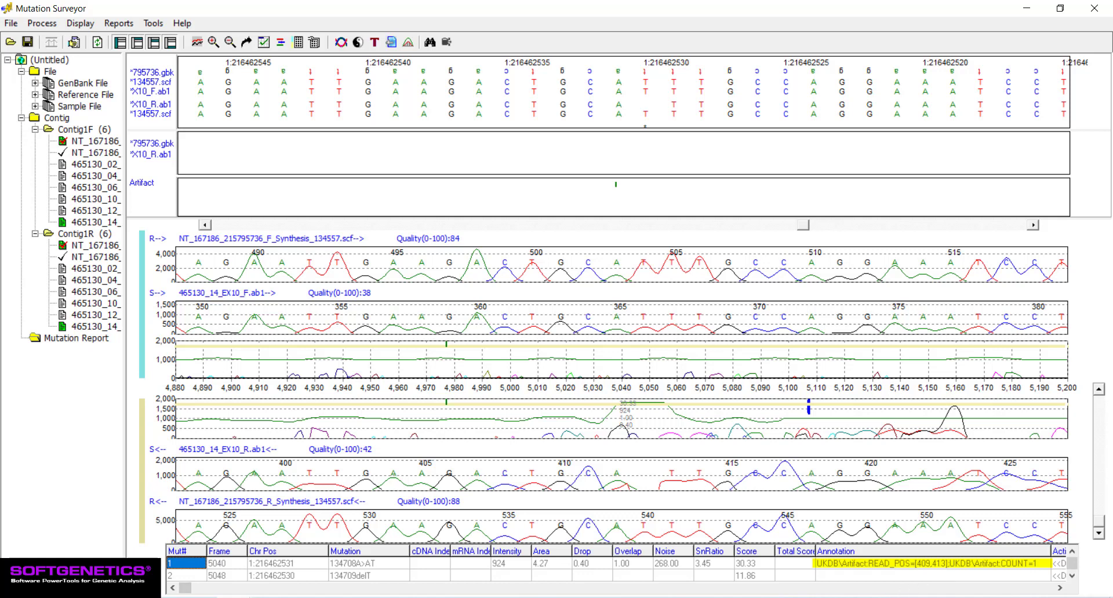
pyautogui.click(526, 447)
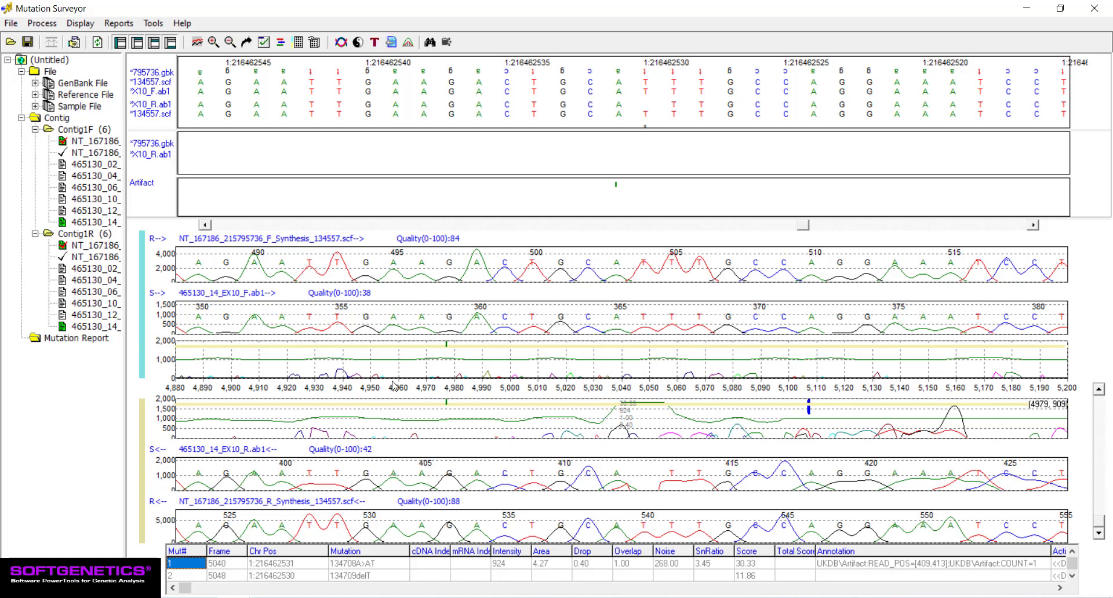
# - Set Default Query to Yes for UKDB\Artifact in the Reference & Track Manager
pyautogui.click(162, 26)
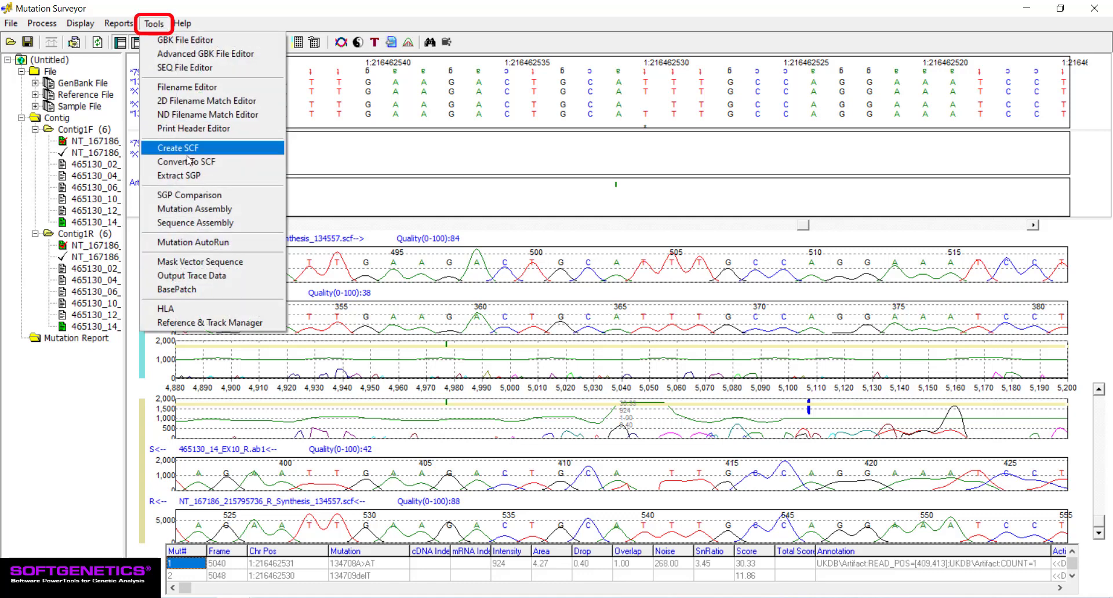
pyautogui.click(267, 325)
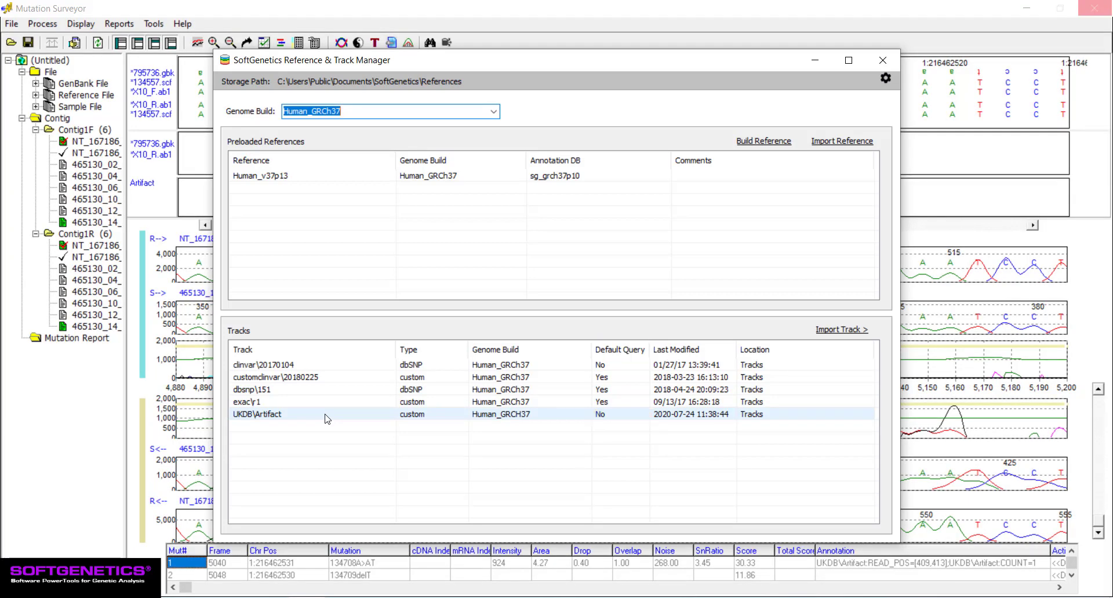
pyautogui.rightClick(328, 418)
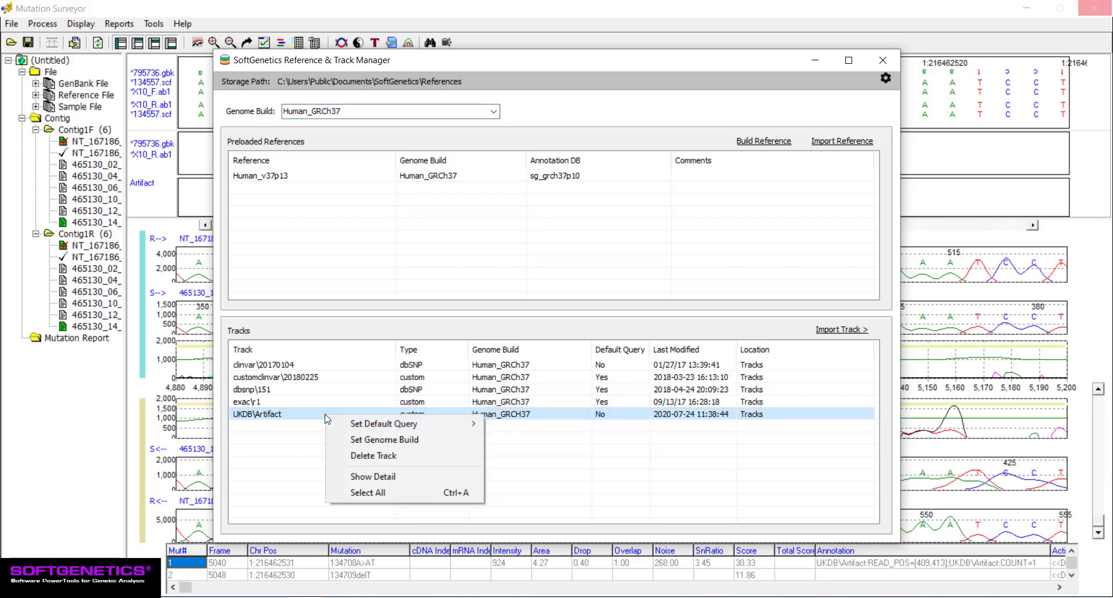
pyautogui.moveTo(339, 427)
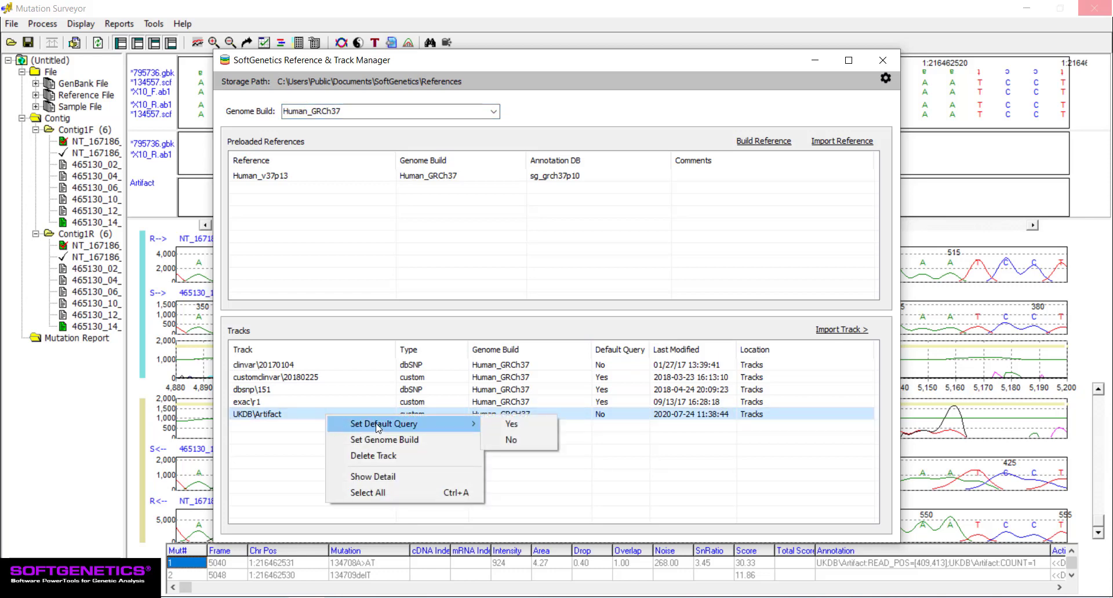
pyautogui.click(551, 427)
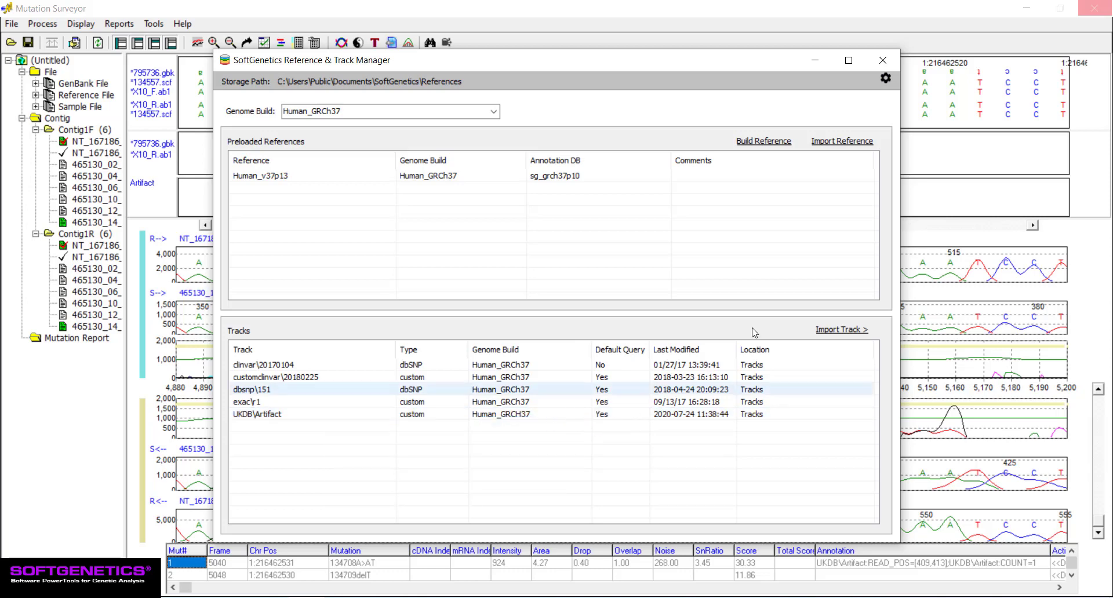
pyautogui.click(882, 60)
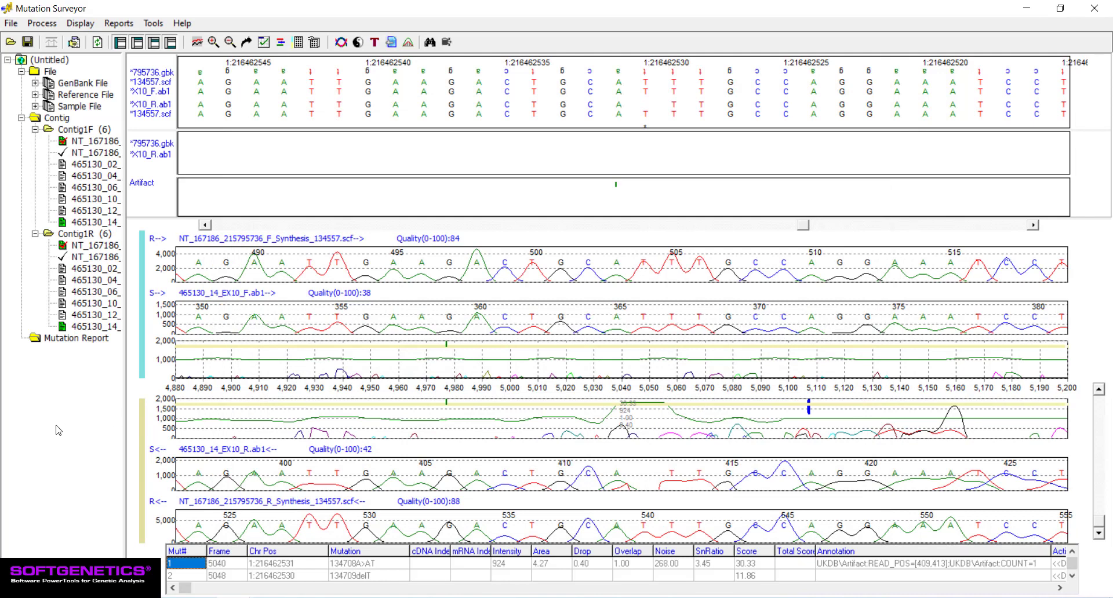
# - Query the reference tracks with dbsnp\151 included, then accept the Artifact filter settings
pyautogui.click(41, 26)
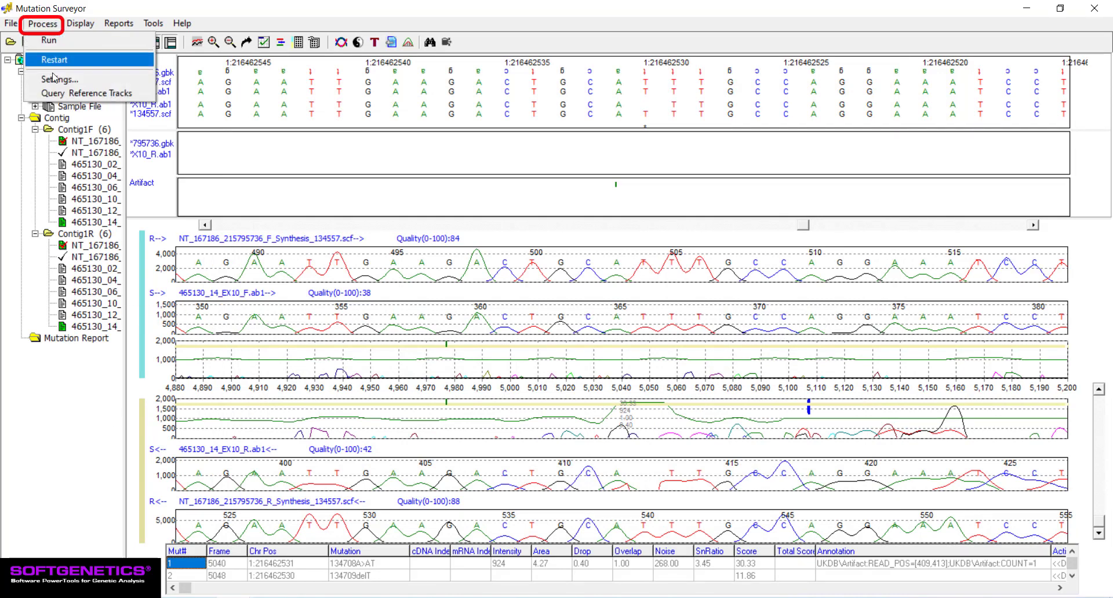
pyautogui.click(150, 95)
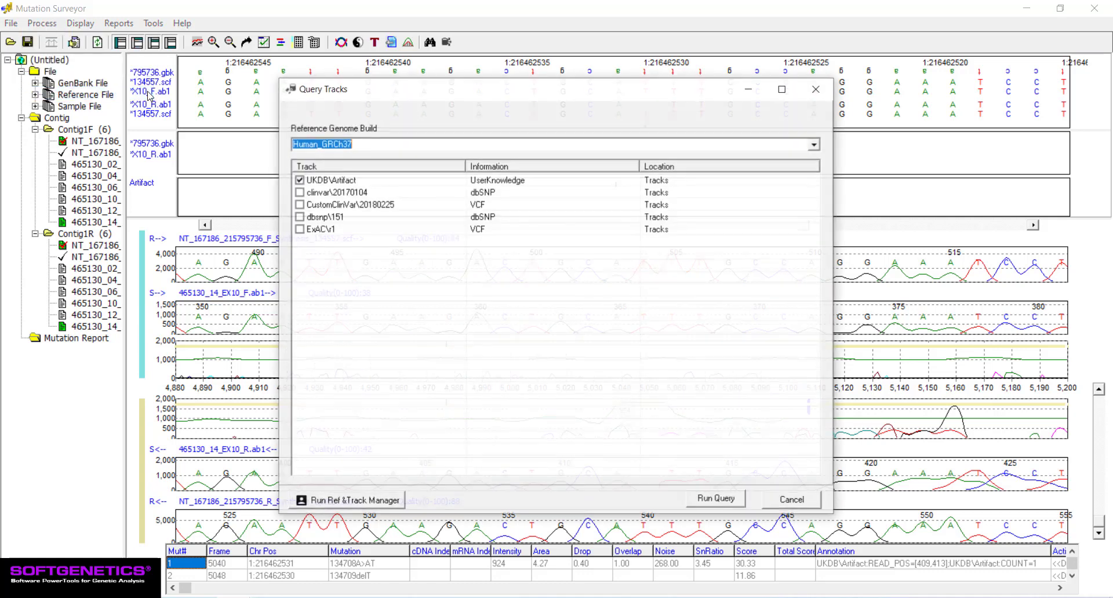
pyautogui.click(298, 217)
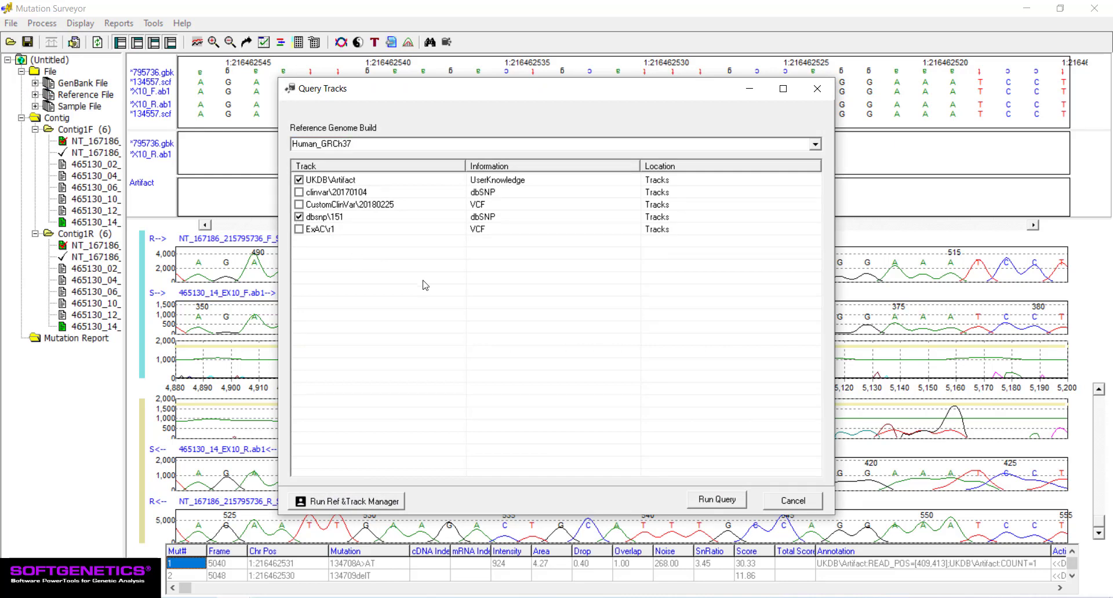
pyautogui.click(734, 502)
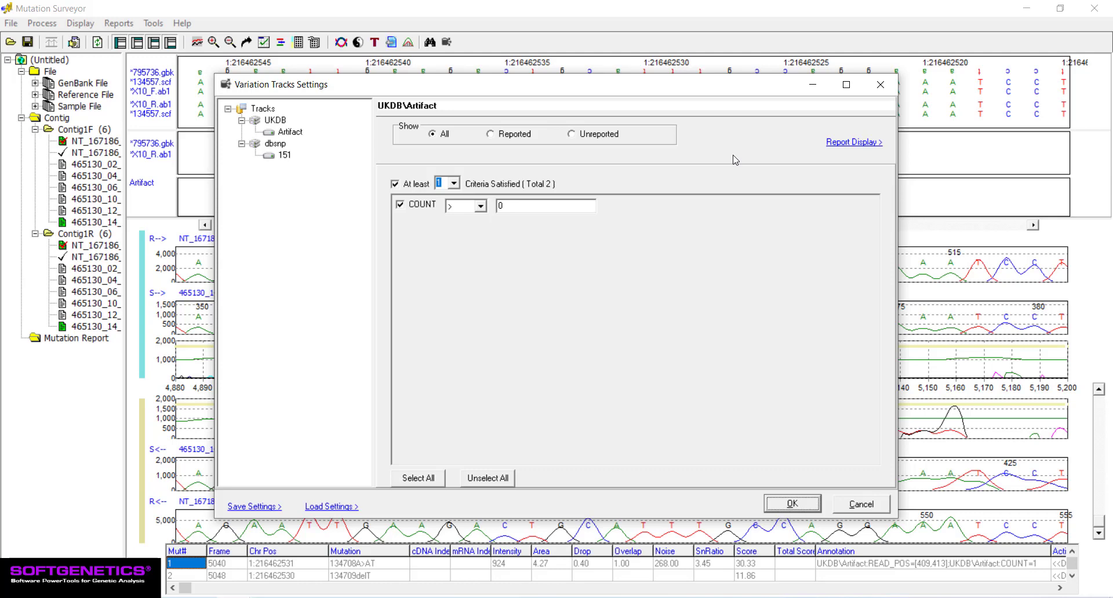
pyautogui.click(801, 501)
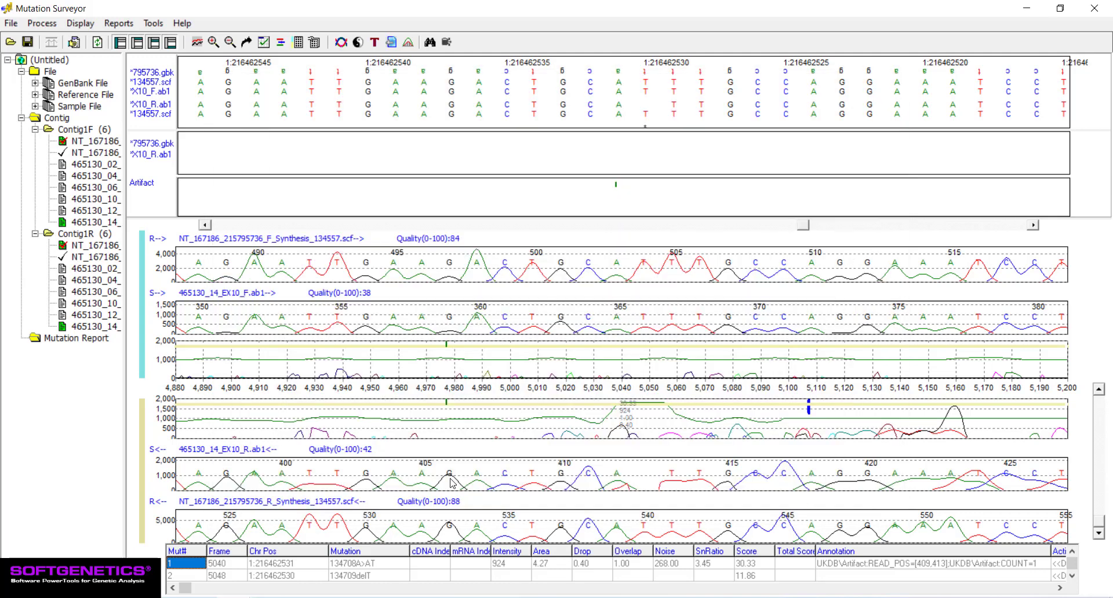